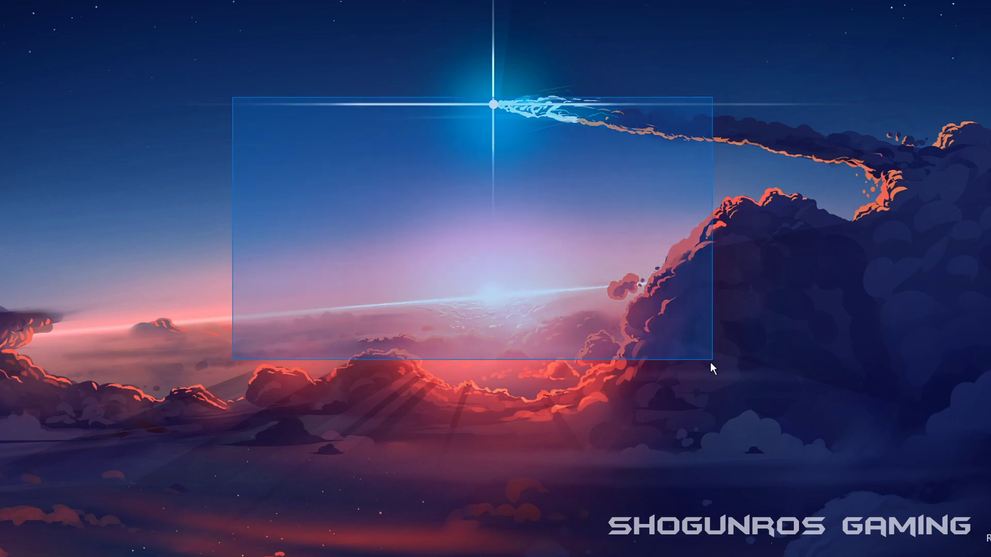
Check for driver updates in GeForce Experience, confirming Game Ready Driver 445.75 is current
drag(334, 202, 587, 396)
right_click(347, 193)
mouse_move(383, 248)
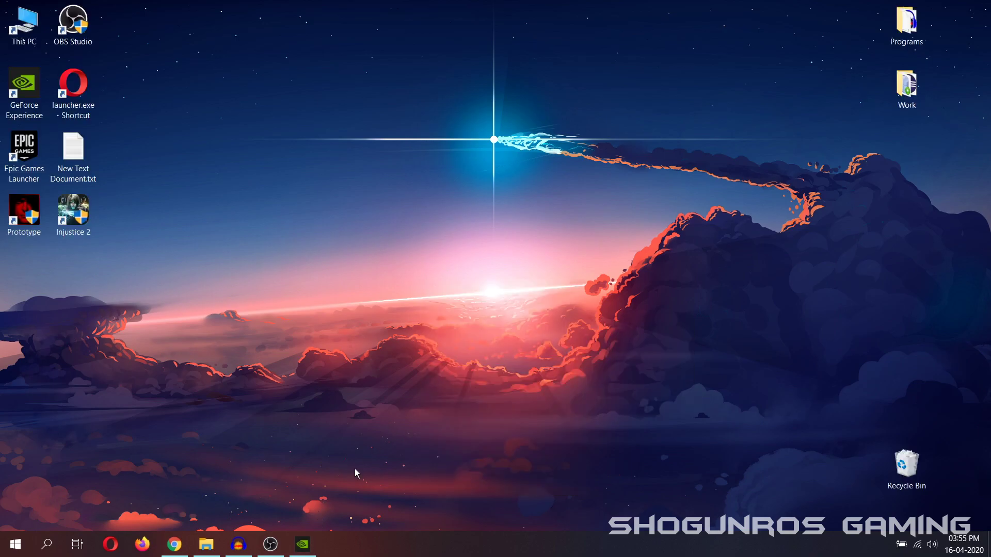
click(310, 550)
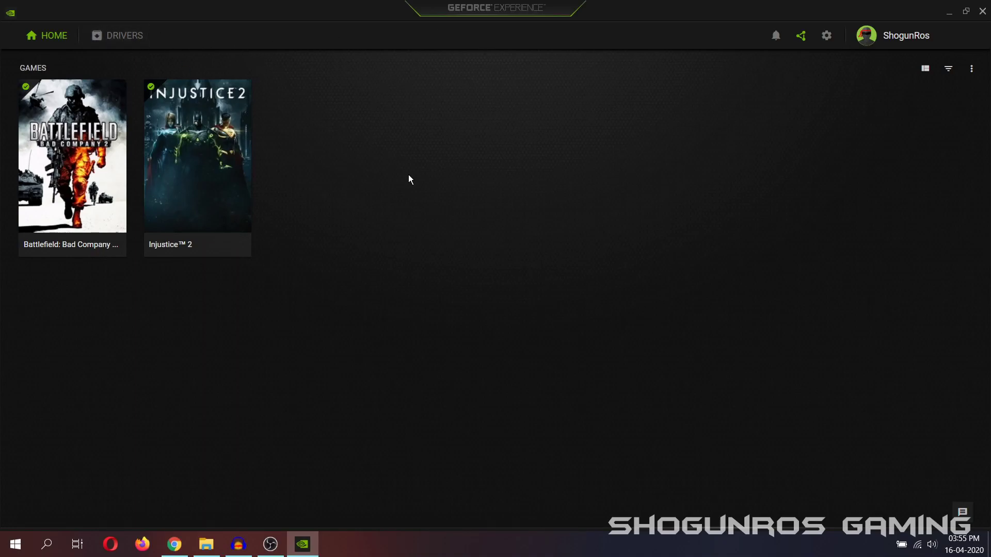
click(115, 36)
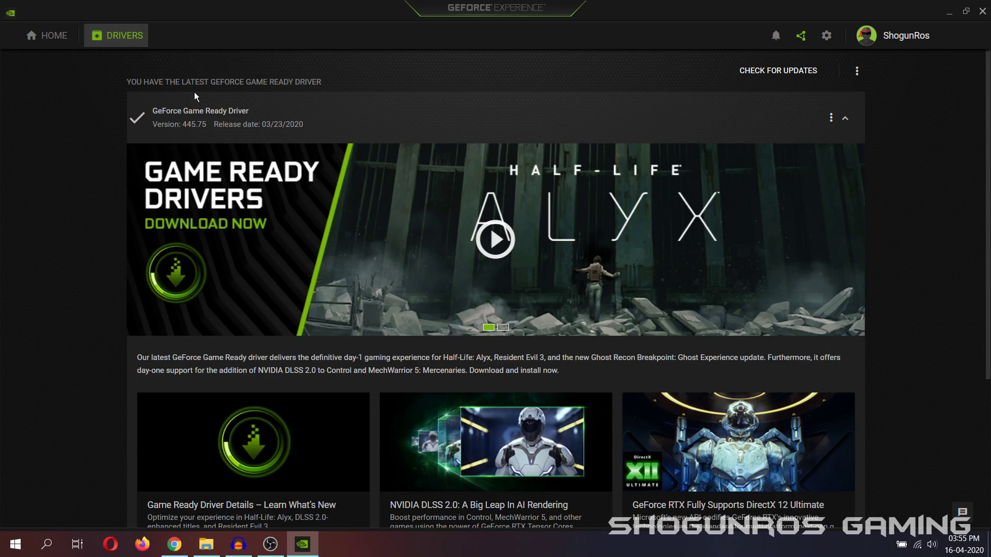
click(756, 72)
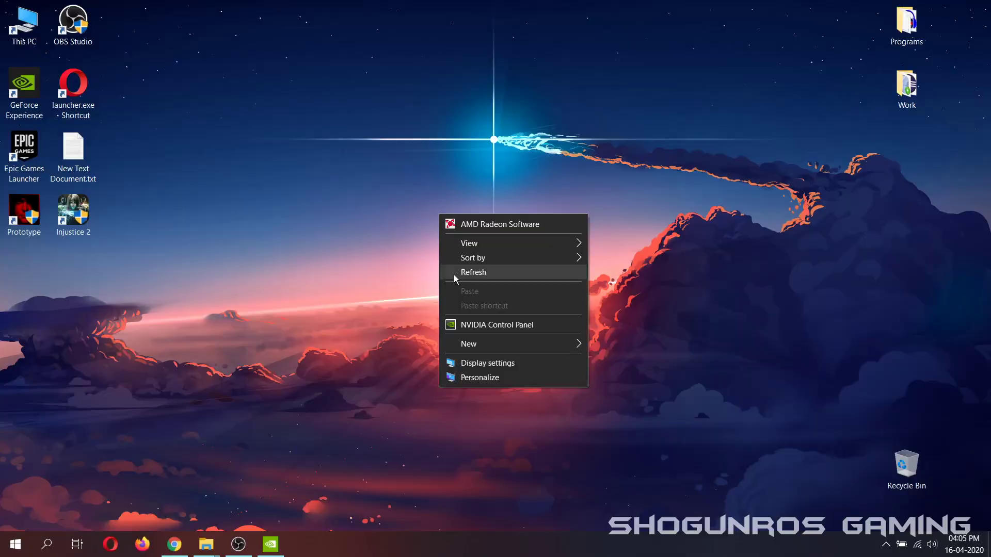
Launch NVIDIA Control Panel from the desktop right-click menu
click(453, 275)
right_click(423, 238)
click(439, 287)
Try the image preview slider at full Performance, then choose Use the advanced 3D image settings
click(271, 545)
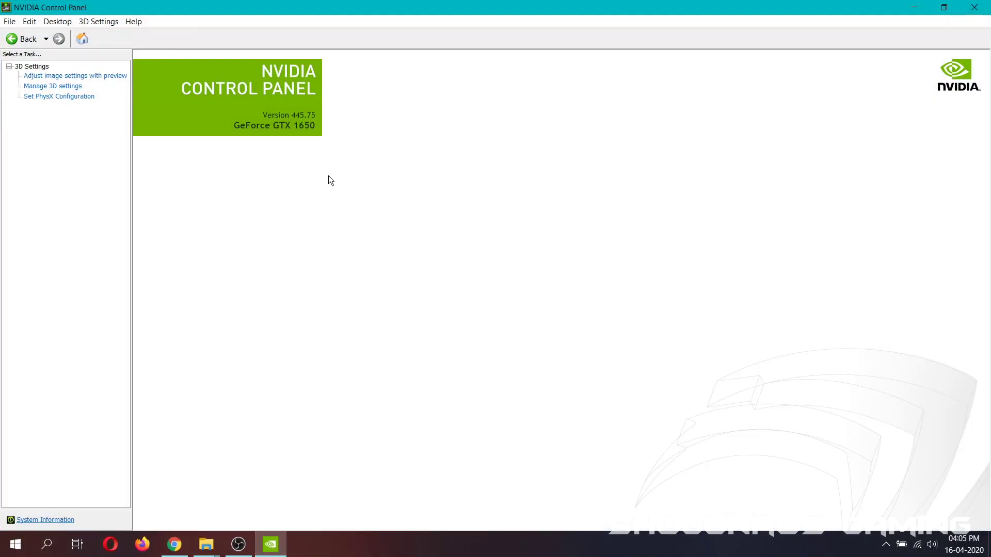
click(90, 78)
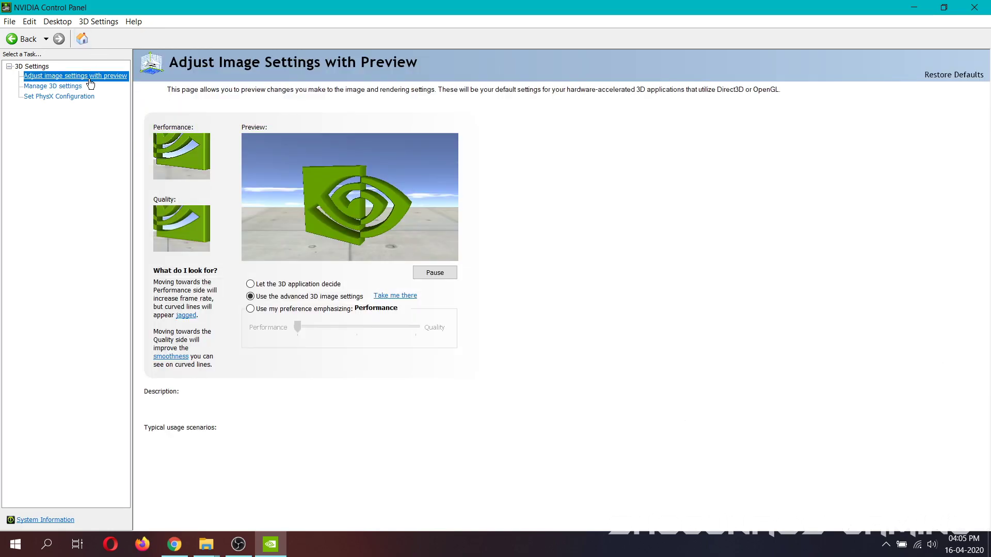
click(252, 310)
click(392, 327)
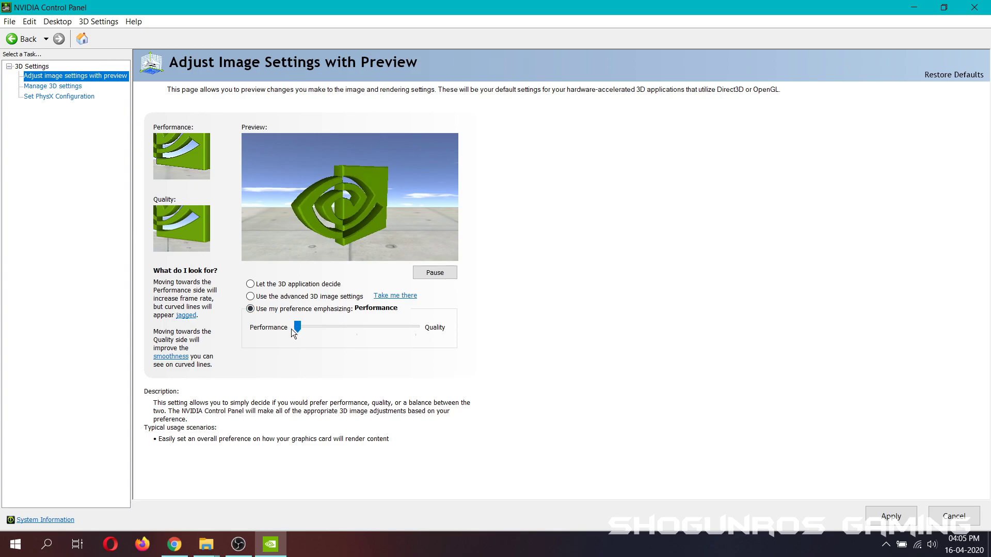
click(325, 329)
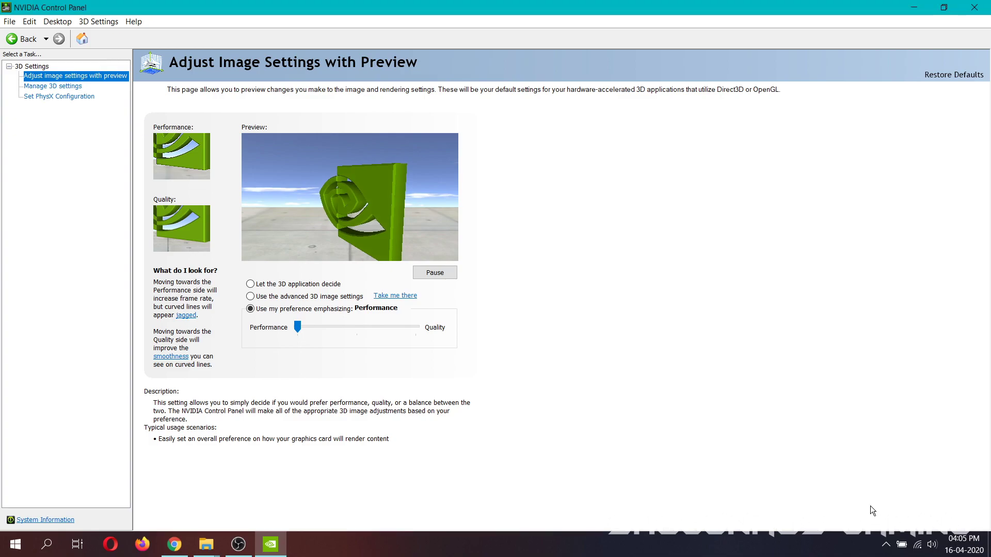
click(282, 298)
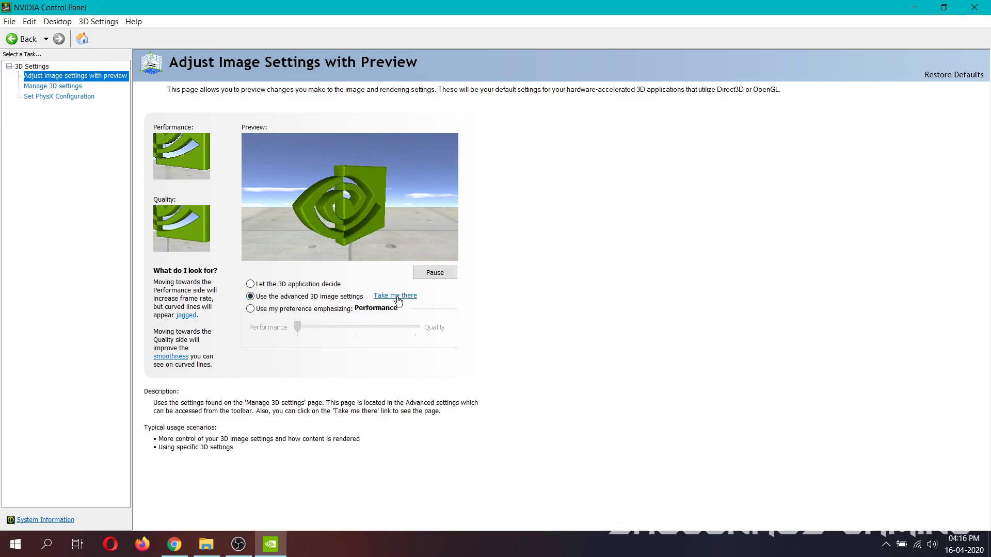
click(393, 295)
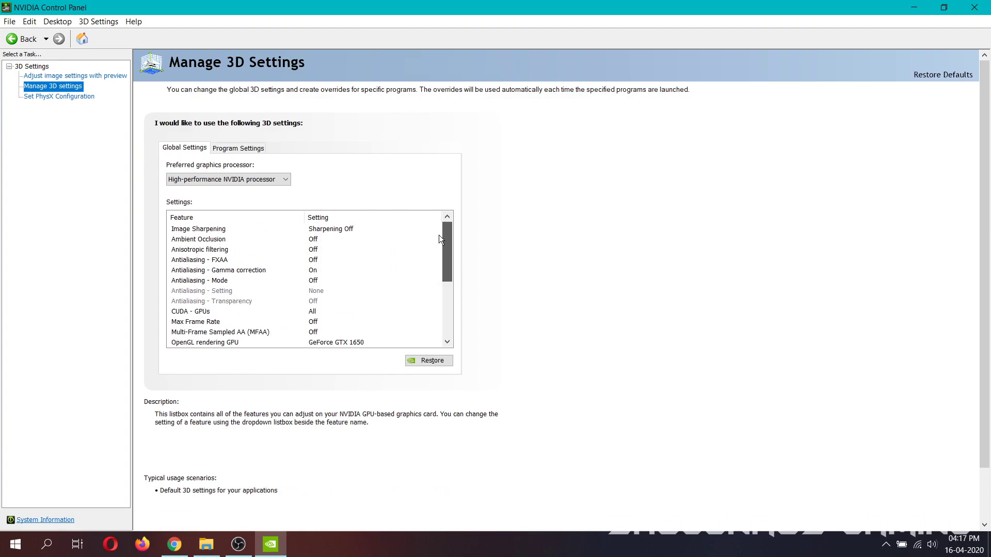
Set Preferred graphics processor to High-performance NVIDIA processor and scroll through the global settings list
click(281, 179)
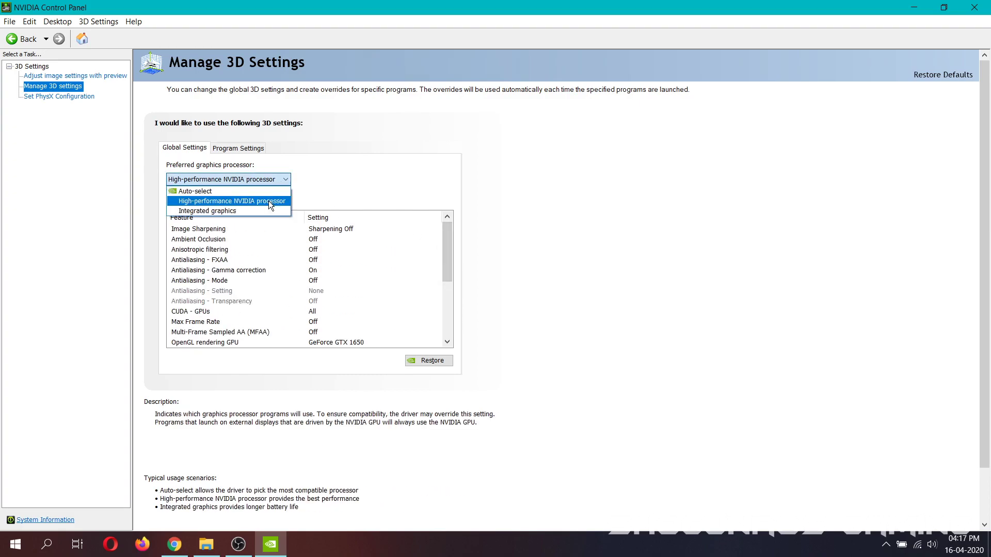
click(269, 200)
drag(448, 247, 442, 286)
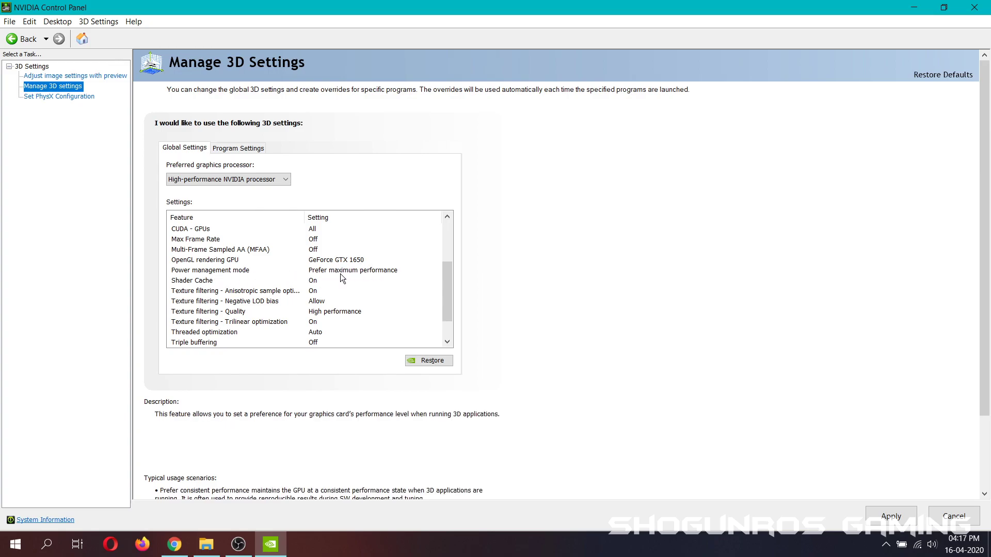
scroll(448, 286, down, 1)
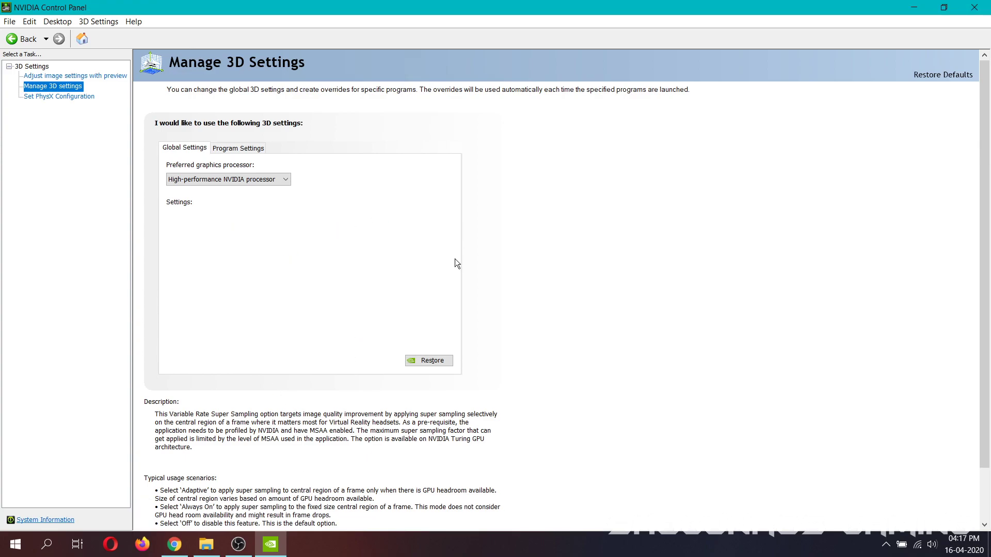
Select GeForce GTX 1650 as the processor in Set PhysX Configuration
click(71, 102)
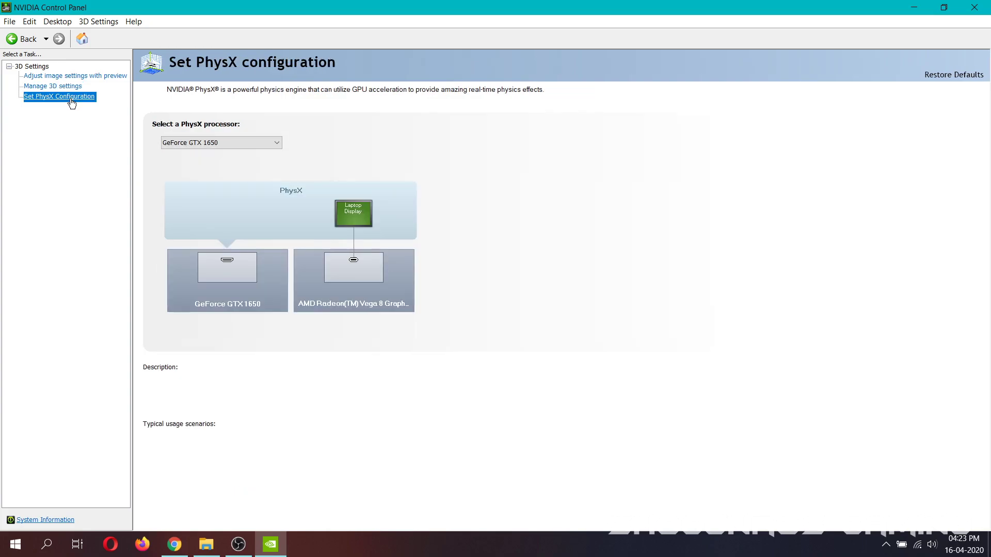
click(243, 143)
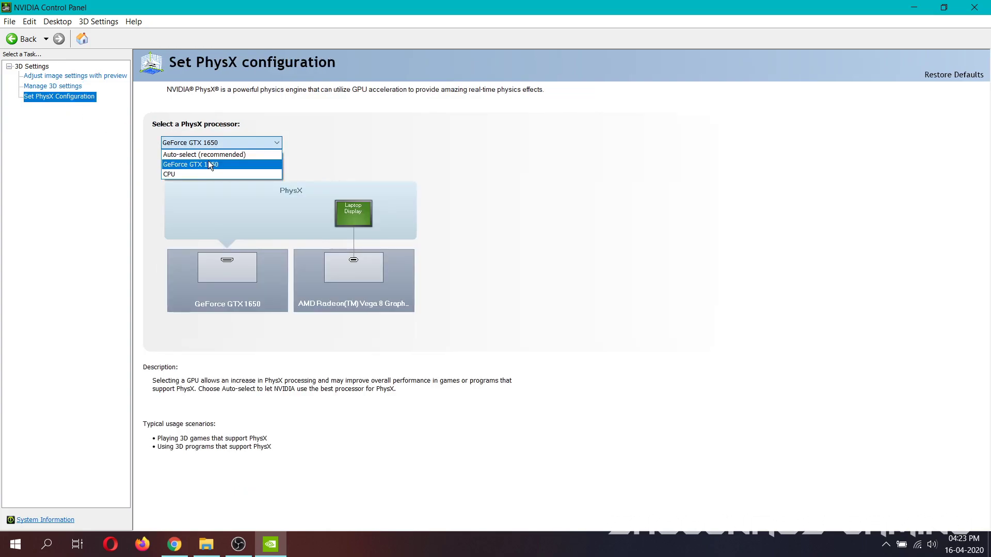
click(209, 160)
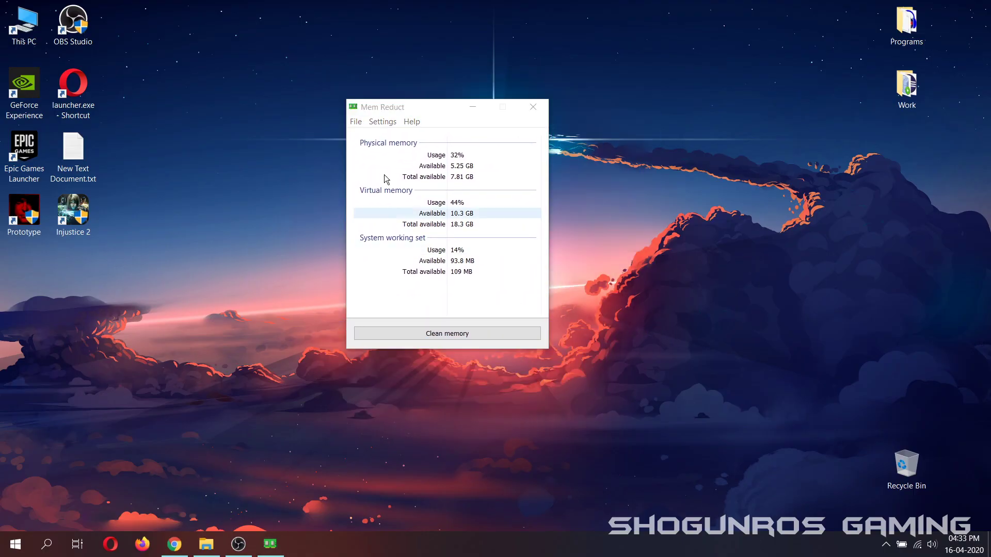
Move the Mem Reduct window higher up the screen
click(347, 109)
click(401, 110)
mouse_move(427, 108)
mouse_down()
mouse_move(471, 107)
mouse_move(408, 79)
mouse_move(426, 82)
mouse_move(438, 124)
mouse_up()
click(338, 95)
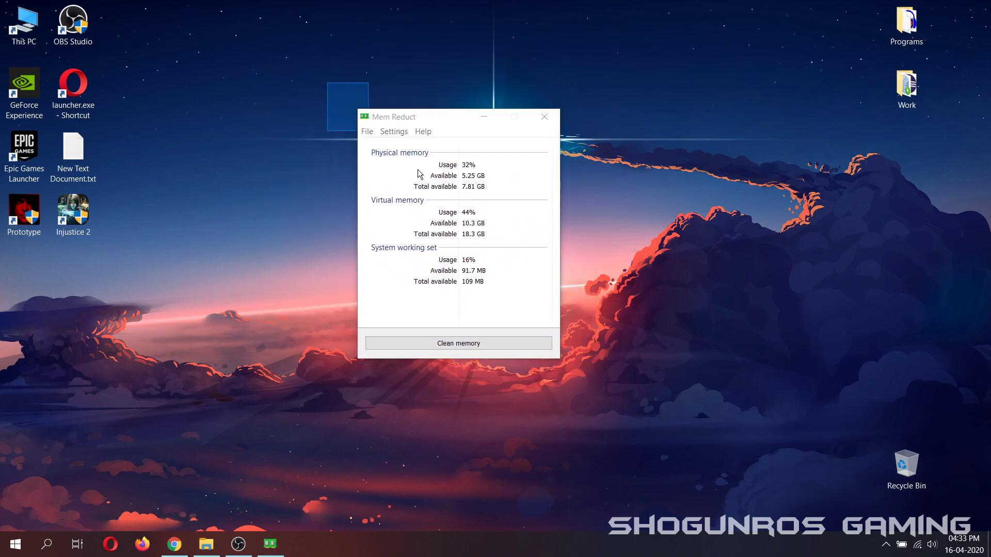
click(413, 118)
Review Mem Reduct's General, Memory cleaning, Appearance and Tray icon settings, then close them
click(367, 131)
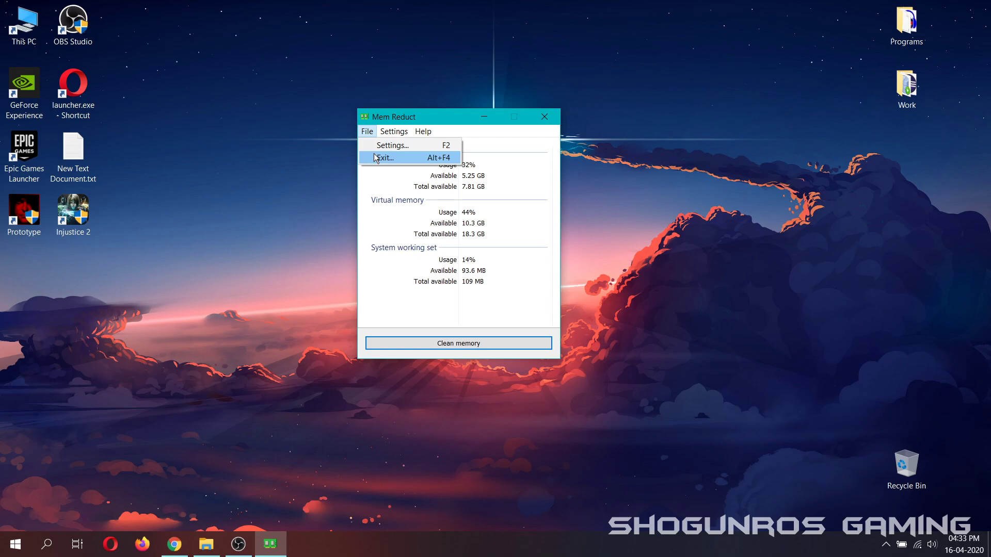
click(385, 141)
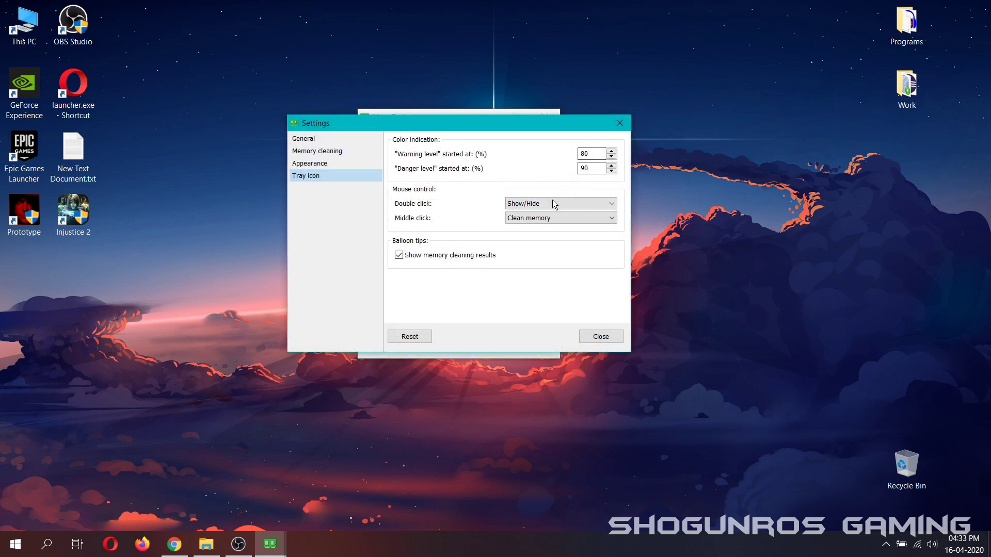
click(315, 142)
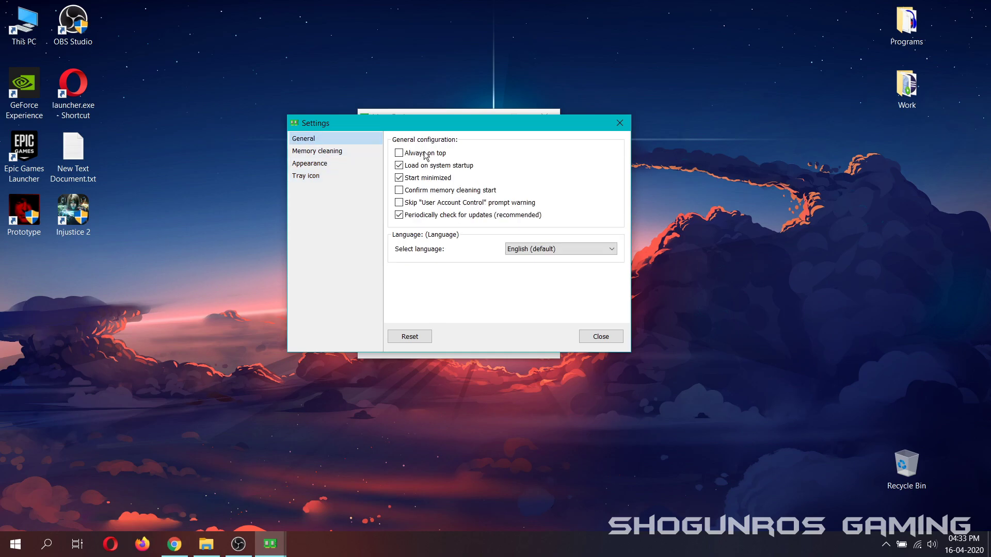
click(359, 155)
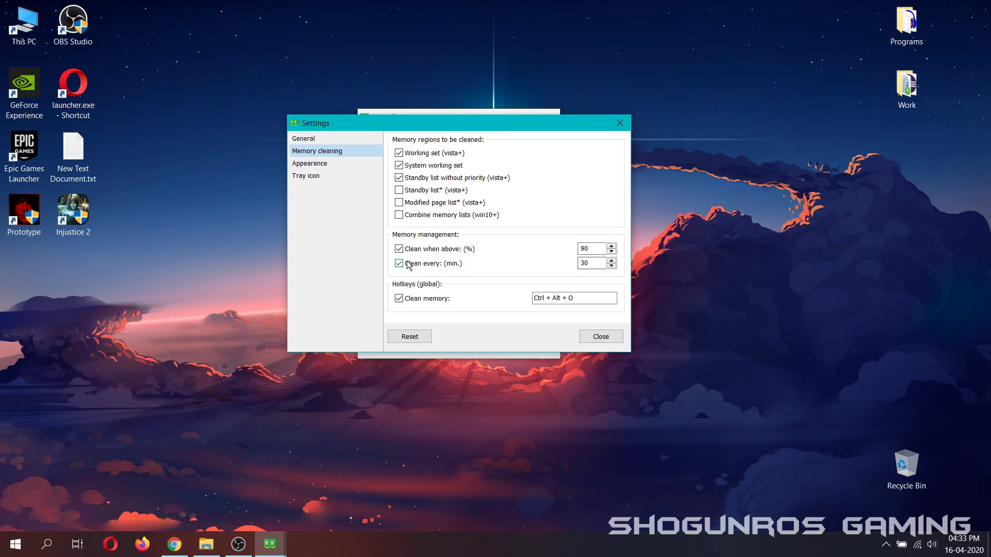
click(338, 166)
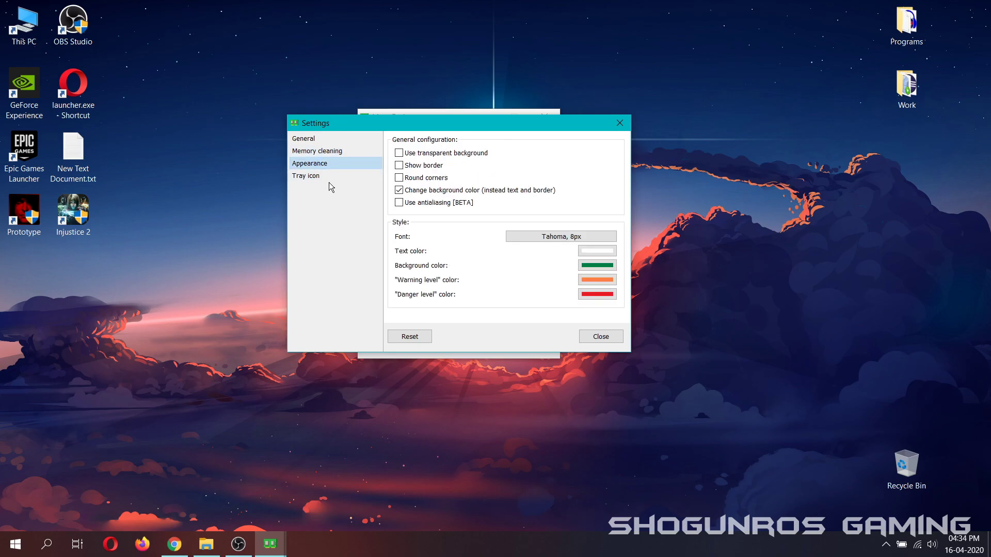
click(310, 178)
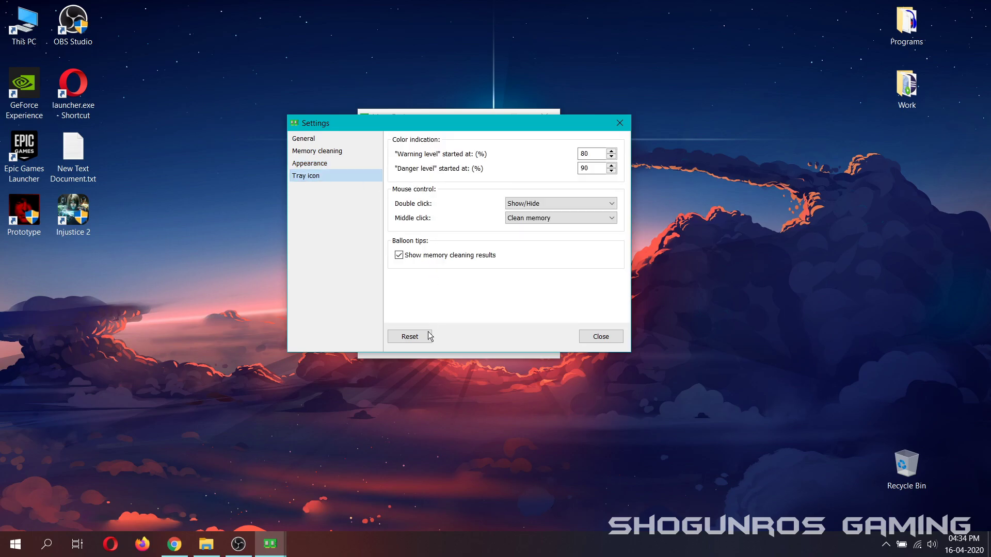
click(590, 336)
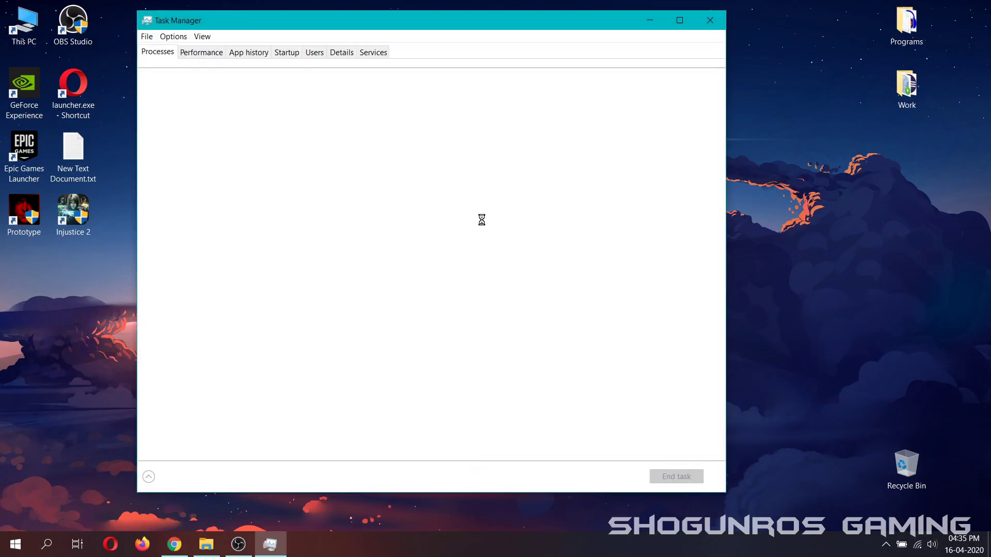
Show the Memory graph on Task Manager's Performance tab
drag(492, 21, 475, 28)
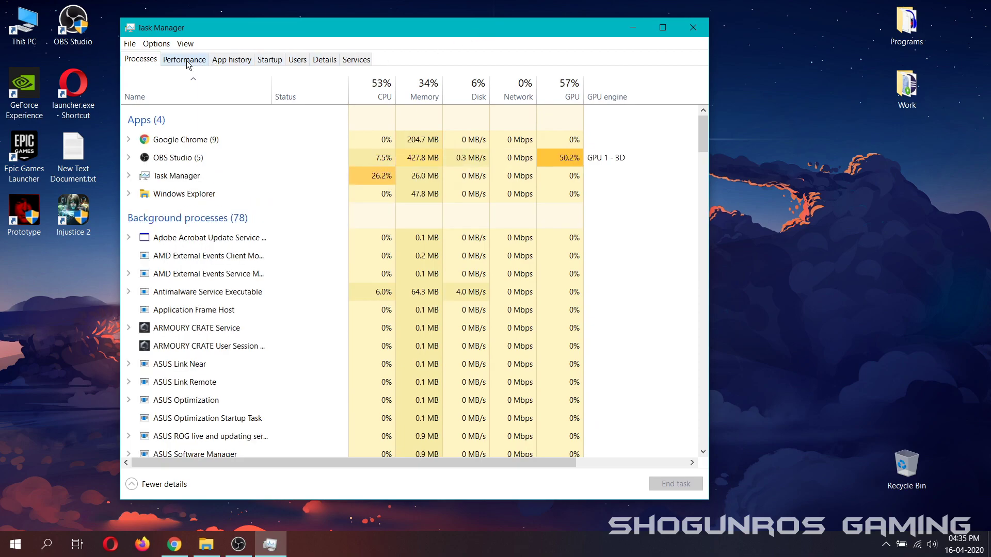
click(185, 60)
click(198, 144)
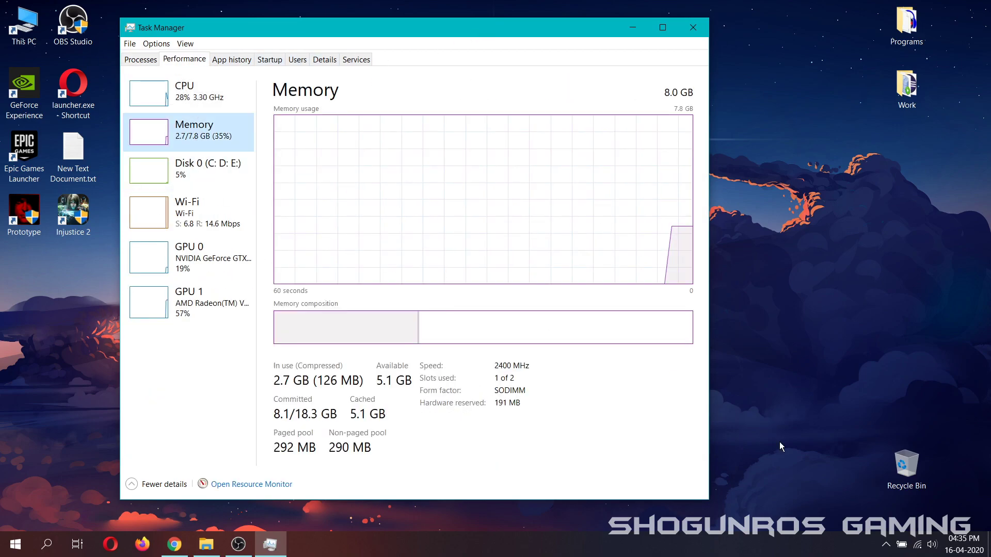
Open Mem Reduct from the tray, place it beside the graph, and clean memory twice
click(885, 544)
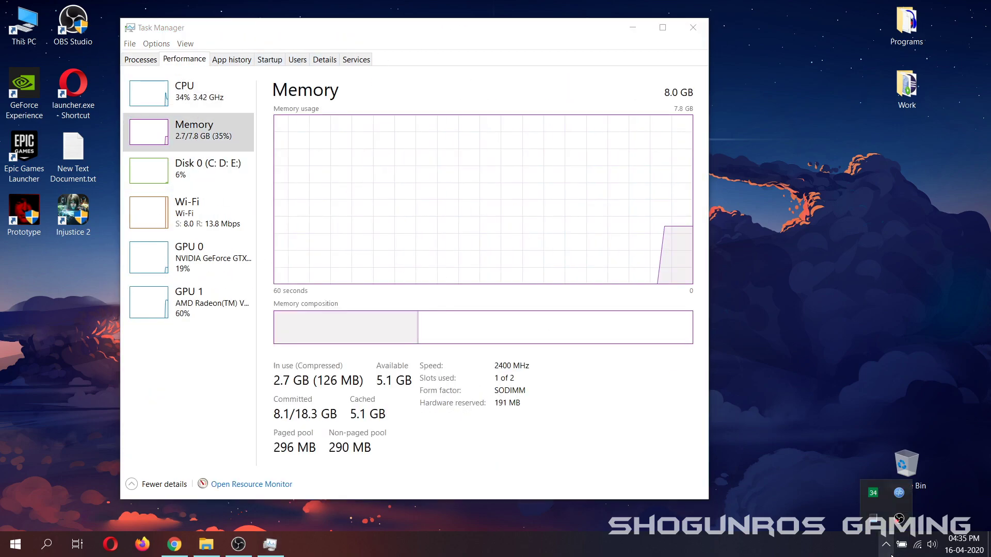
click(873, 494)
drag(426, 112, 571, 121)
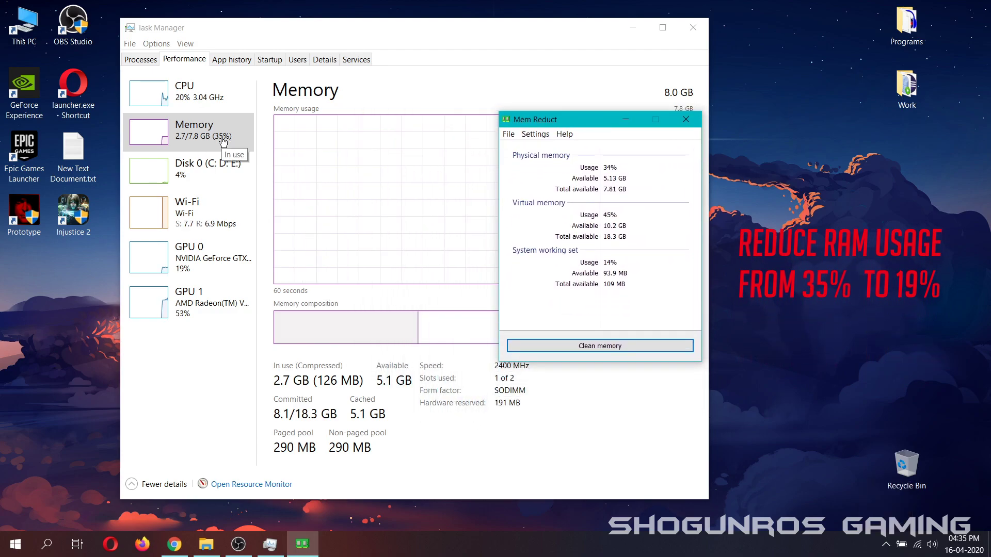
click(602, 345)
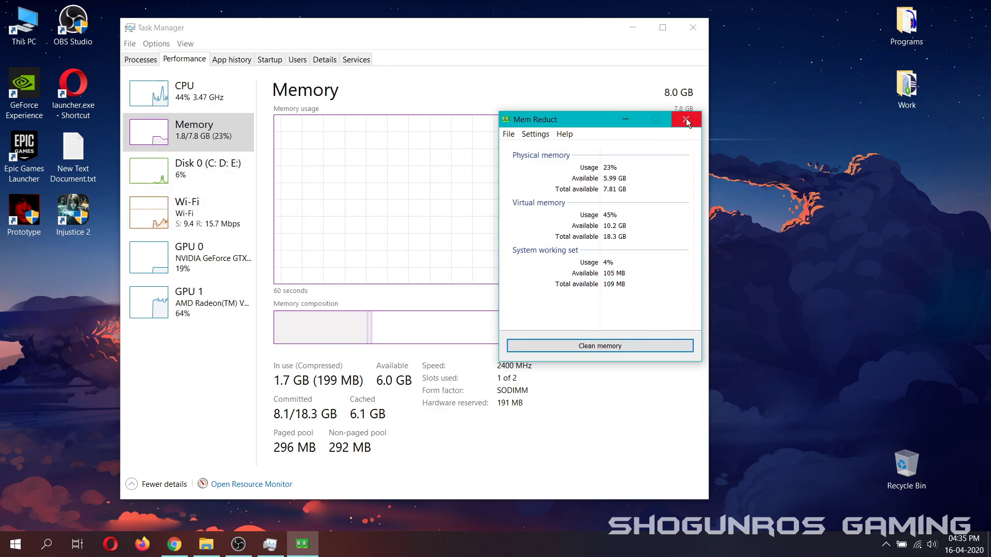
mouse_move(237, 547)
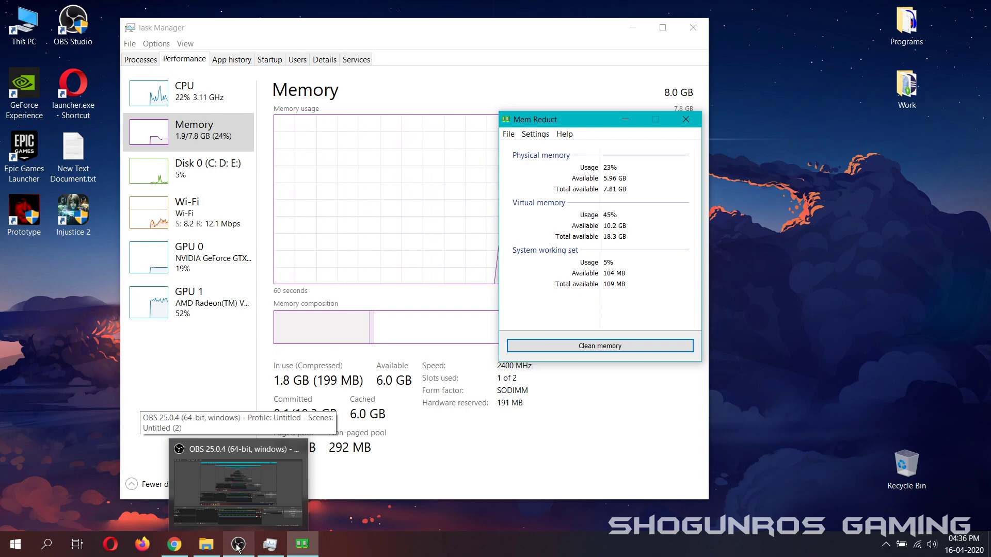
click(627, 346)
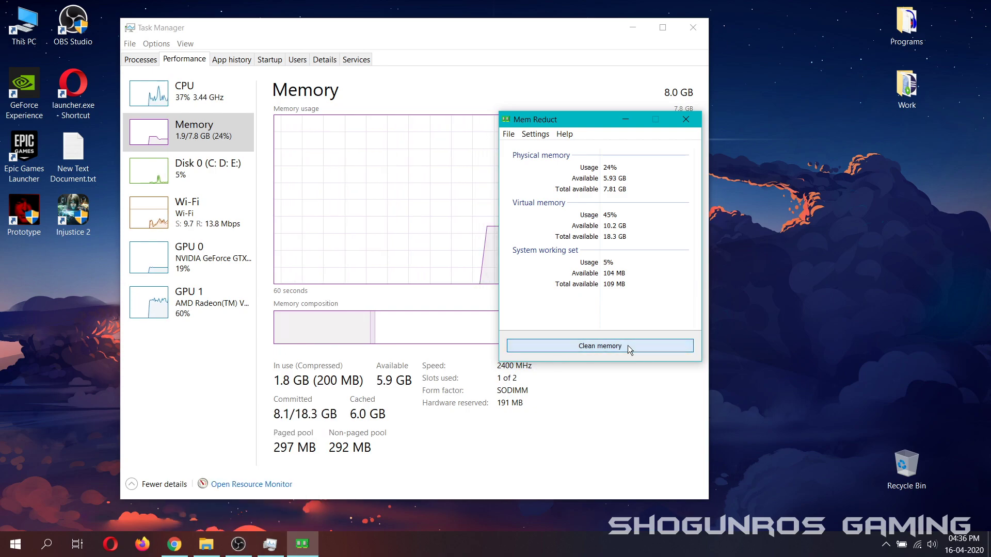